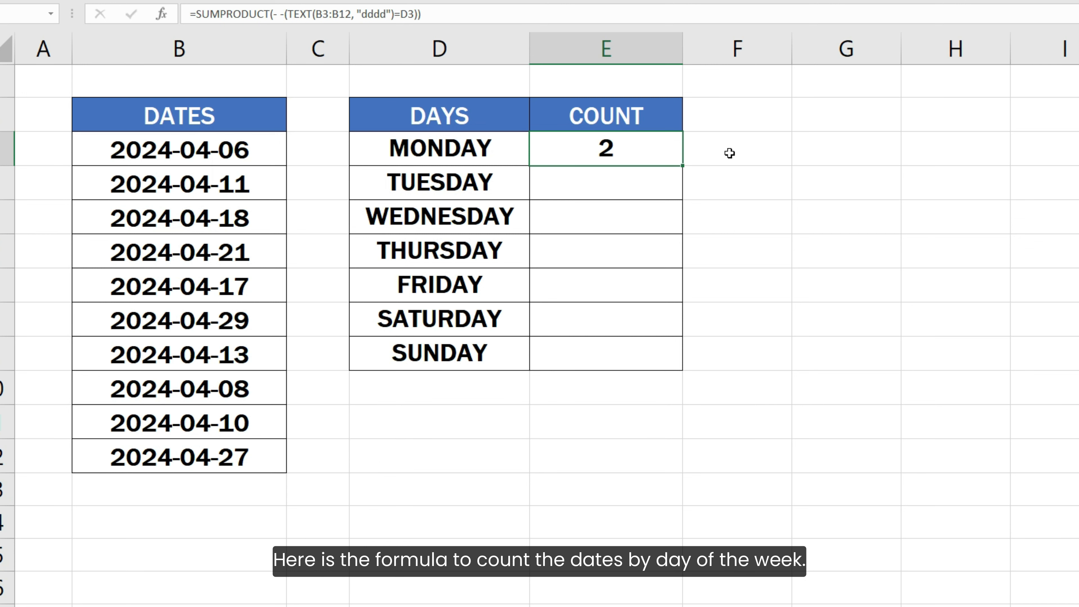
# Preview the array returned by TEXT(B3:B12, "dddd") inside the Monday count formula in E3, and restore the formula.
pyautogui.press('F2')
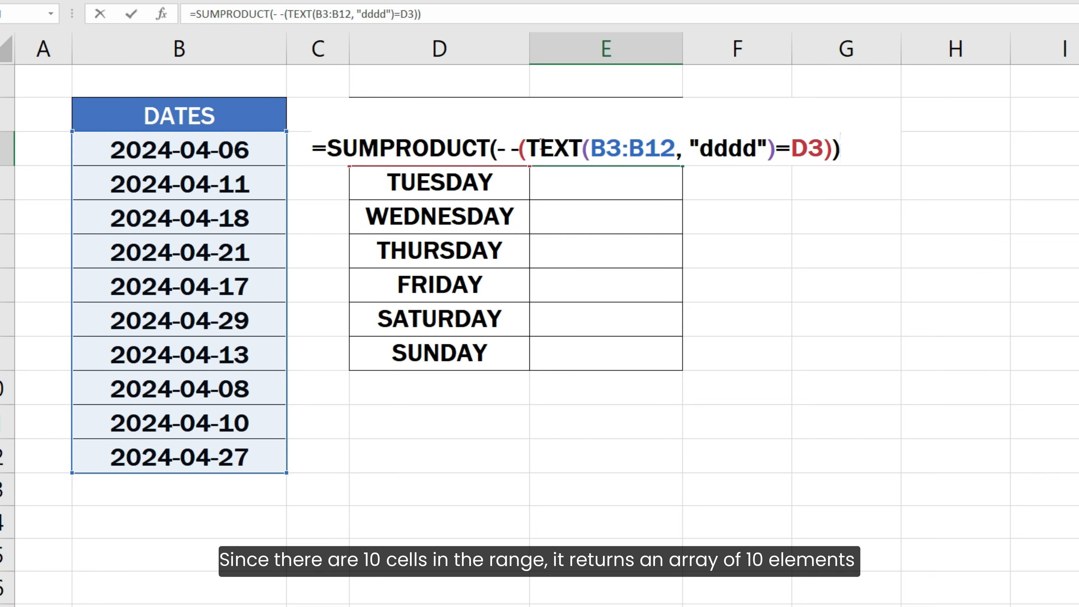
pyautogui.moveTo(526, 149); pyautogui.dragTo(774, 158)
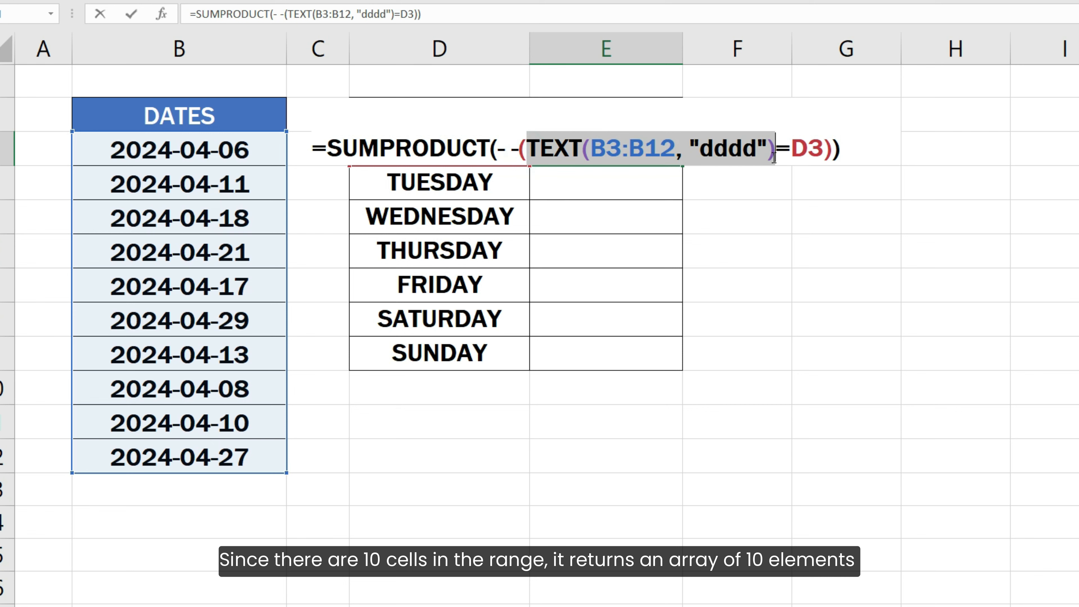
pyautogui.press('F9')
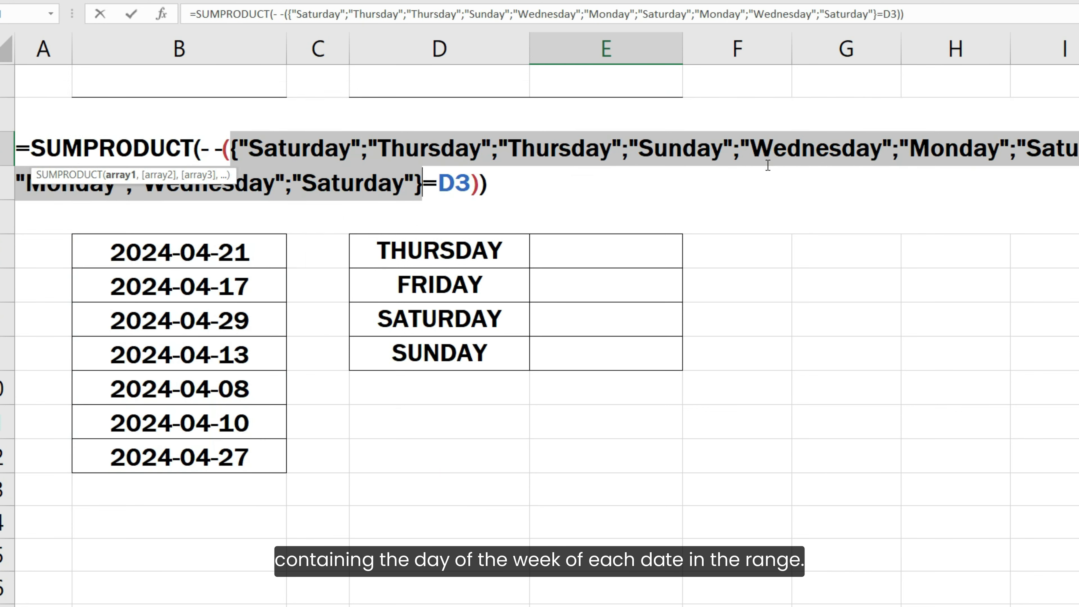
pyautogui.hotkey('ctrl', 'z')
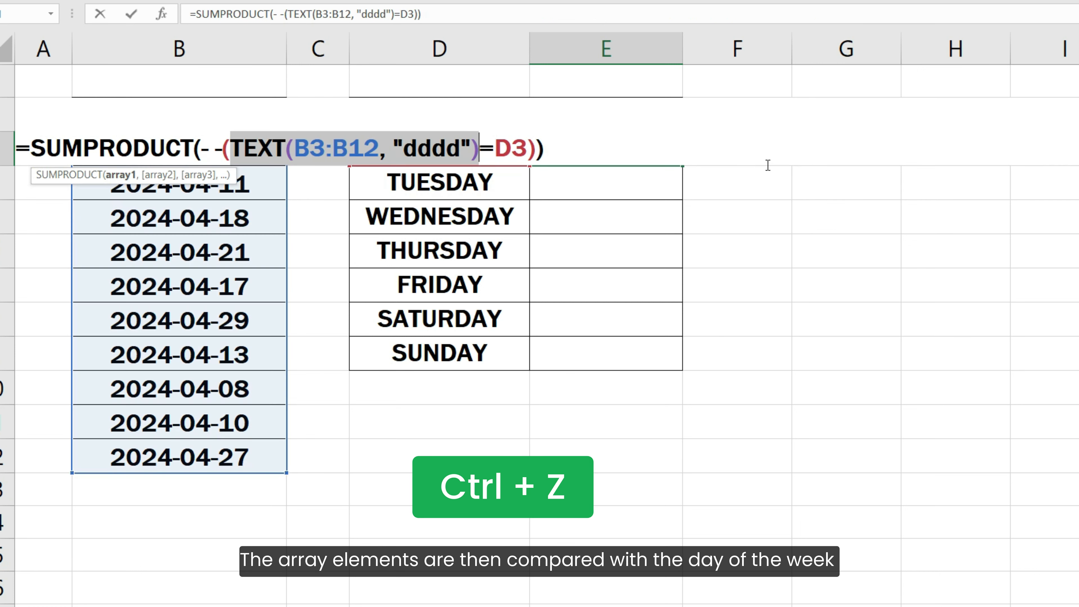
# Evaluate the comparison TEXT(B3:B12, "dddd")=D3 within the Monday count formula, and revert it to the original expression.
pyautogui.hotkey('shift', 'Right')
pyautogui.hotkey('shift', 'Right')
pyautogui.hotkey('shift', 'Right')
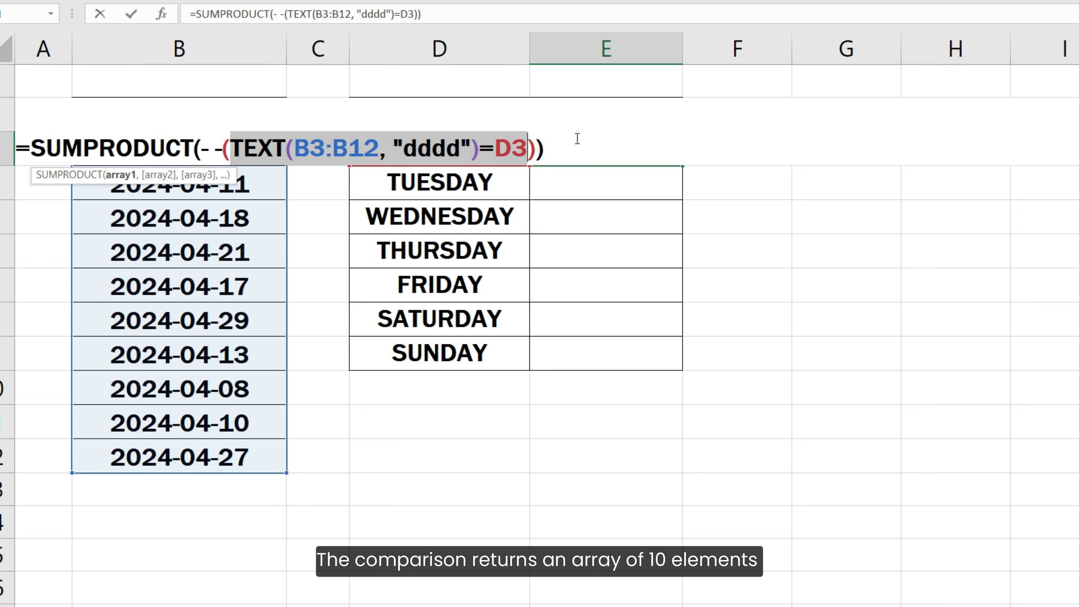
pyautogui.press('F9')
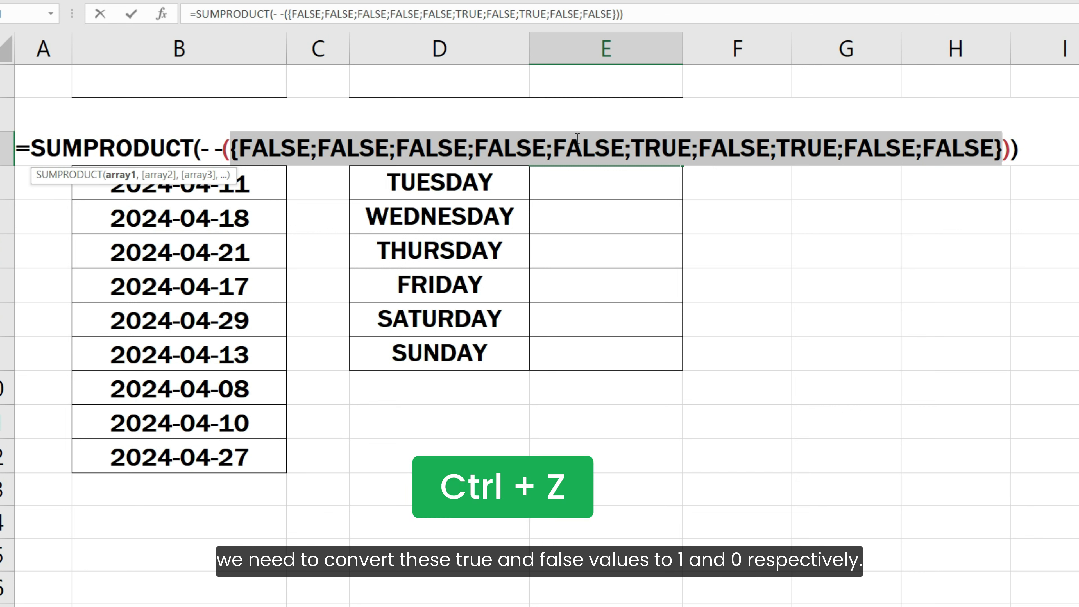
pyautogui.hotkey('ctrl', 'z')
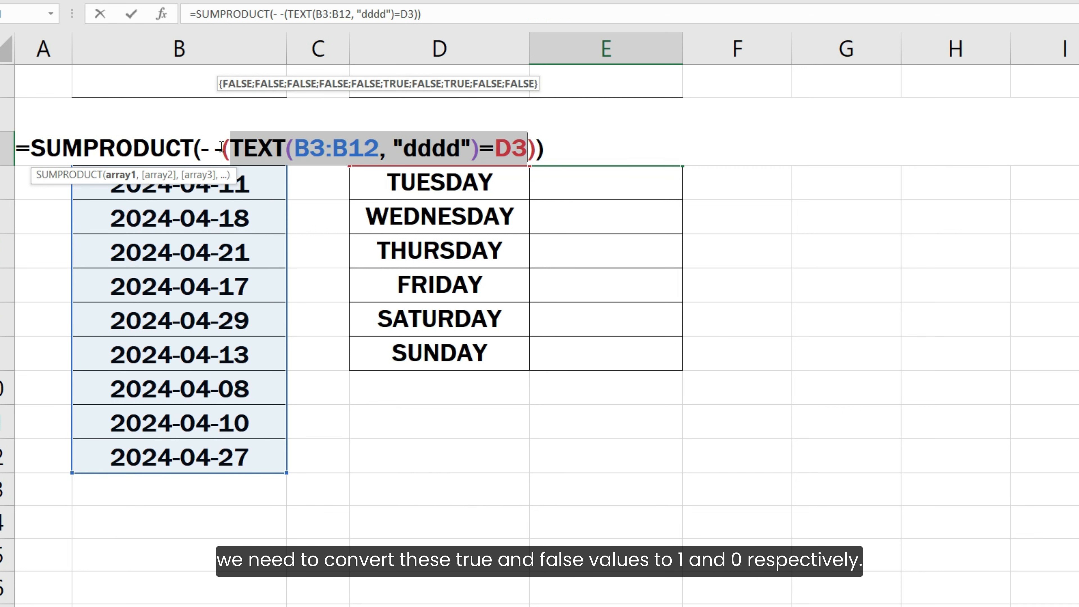
# Evaluate the double-negative part of the Monday count formula, restore the expression and close the cell with its formula intact.
pyautogui.moveTo(202, 148); pyautogui.dragTo(536, 149)
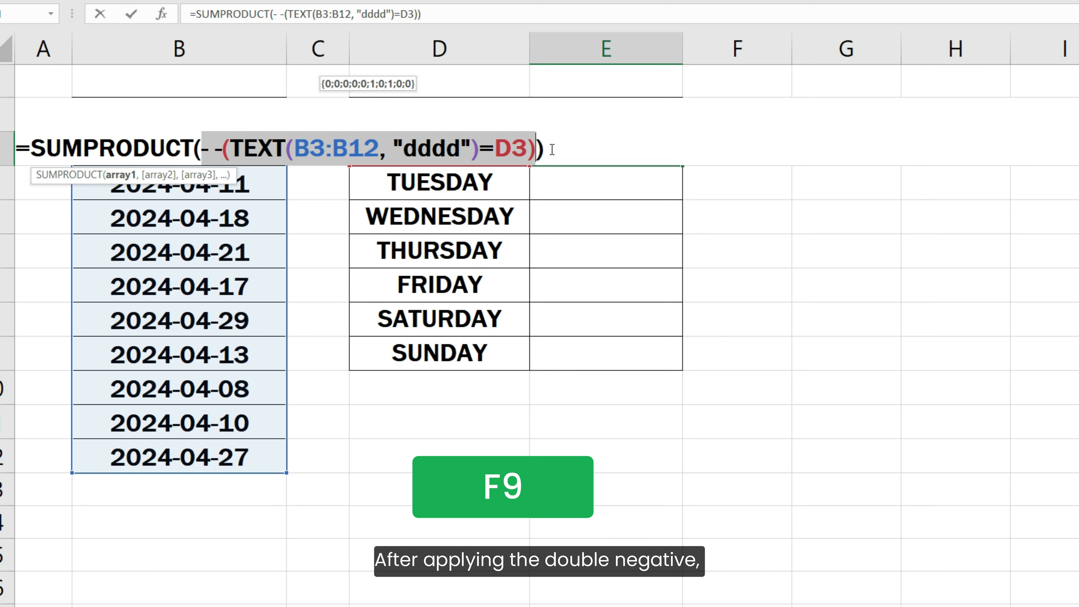
pyautogui.press('F9')
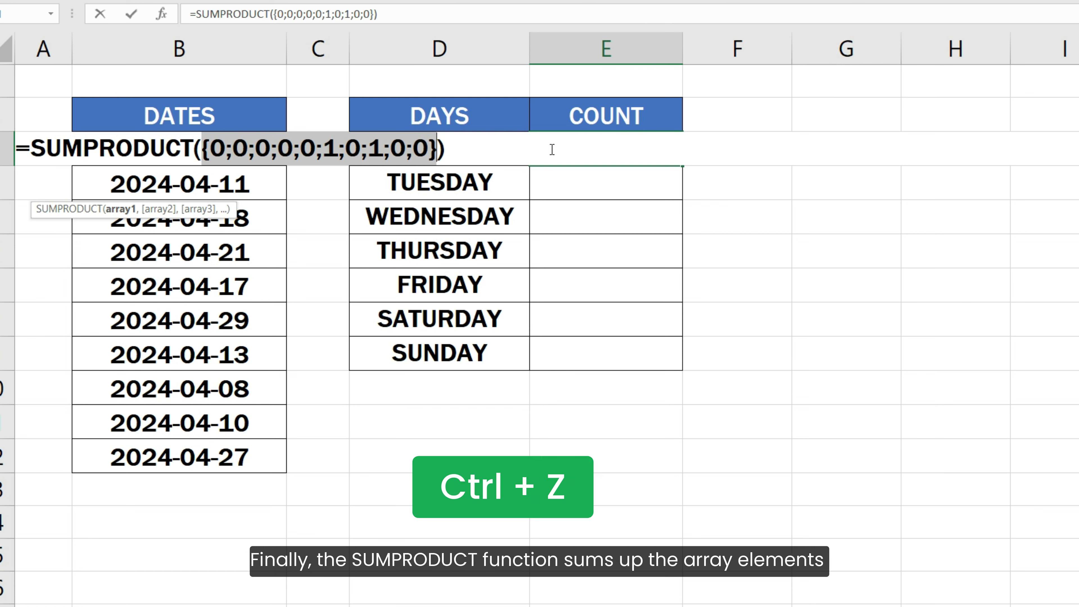
pyautogui.hotkey('ctrl', 'z')
pyautogui.click(552, 149)
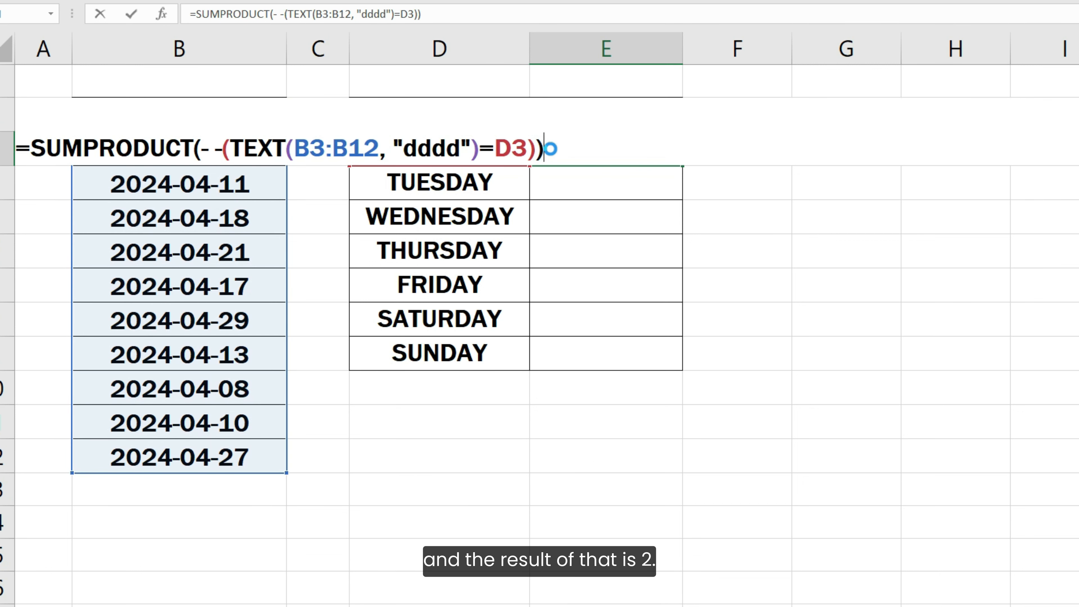
pyautogui.press('Return')
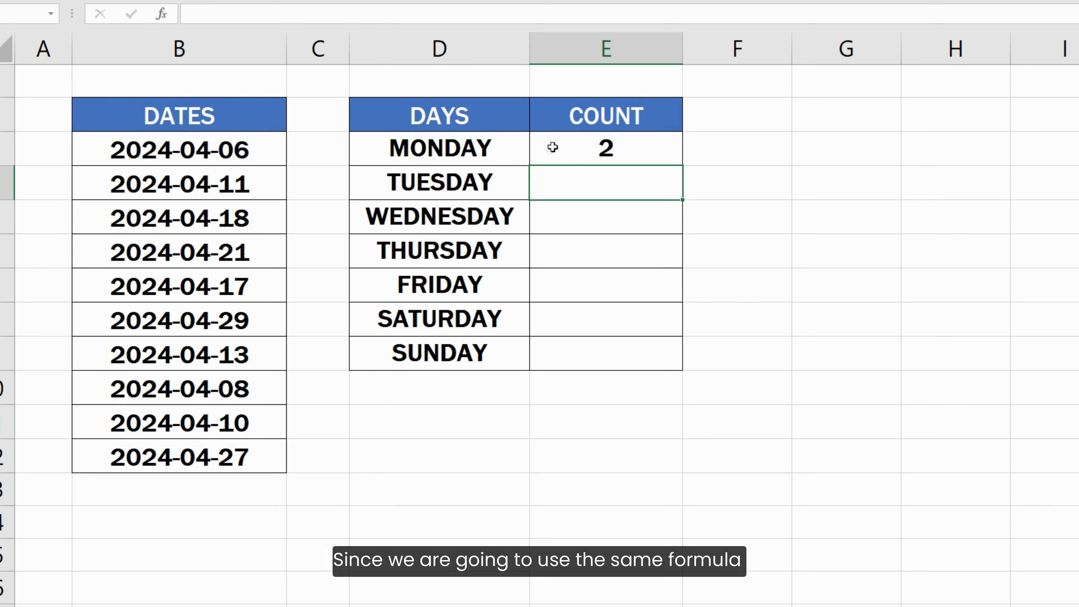
# Make the date range in the Monday count formula absolute as $B$3:$B$12.
pyautogui.click(552, 147)
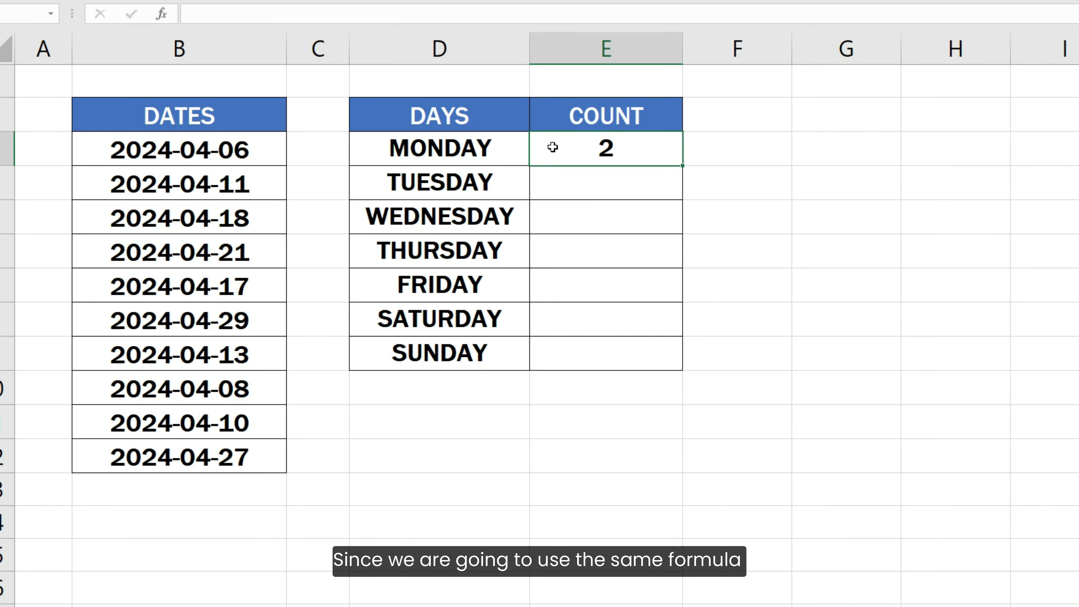
pyautogui.doubleClick(552, 147)
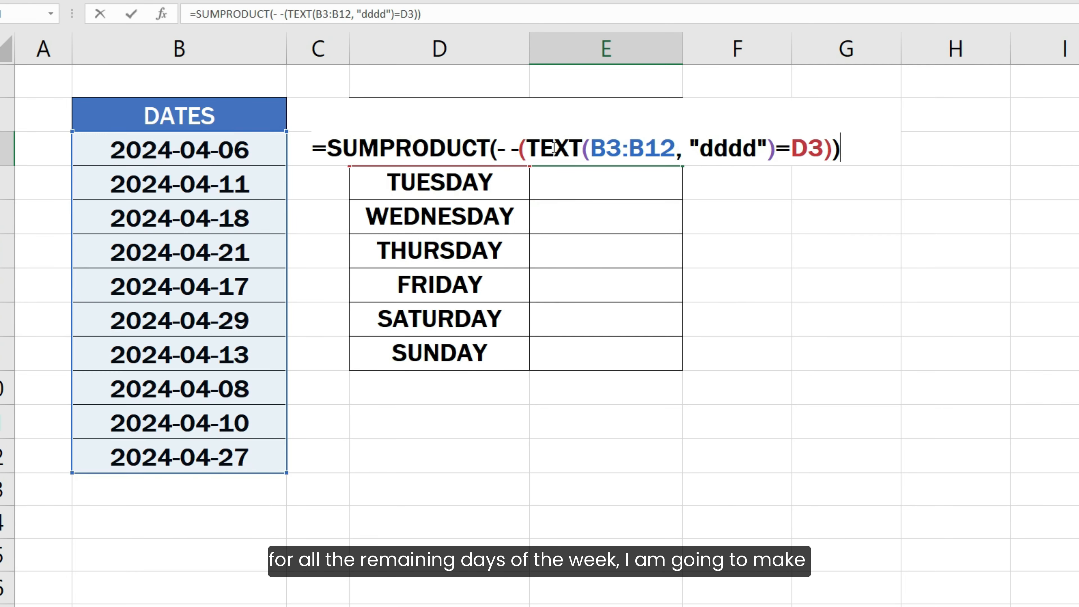
pyautogui.click(592, 149)
pyautogui.write('$')
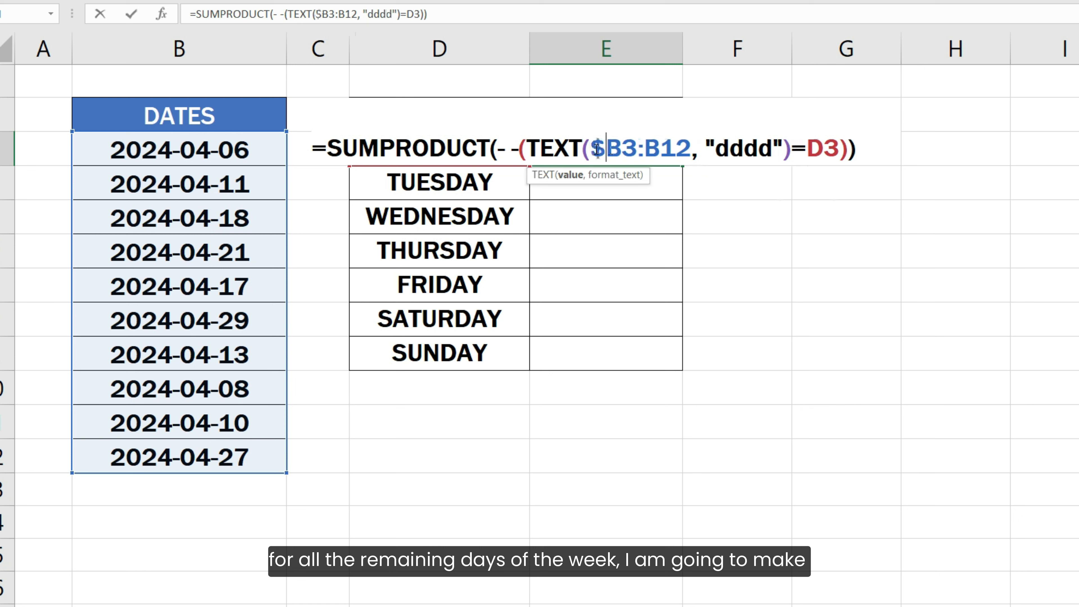
pyautogui.click(623, 149)
pyautogui.write('$')
pyautogui.click(656, 149)
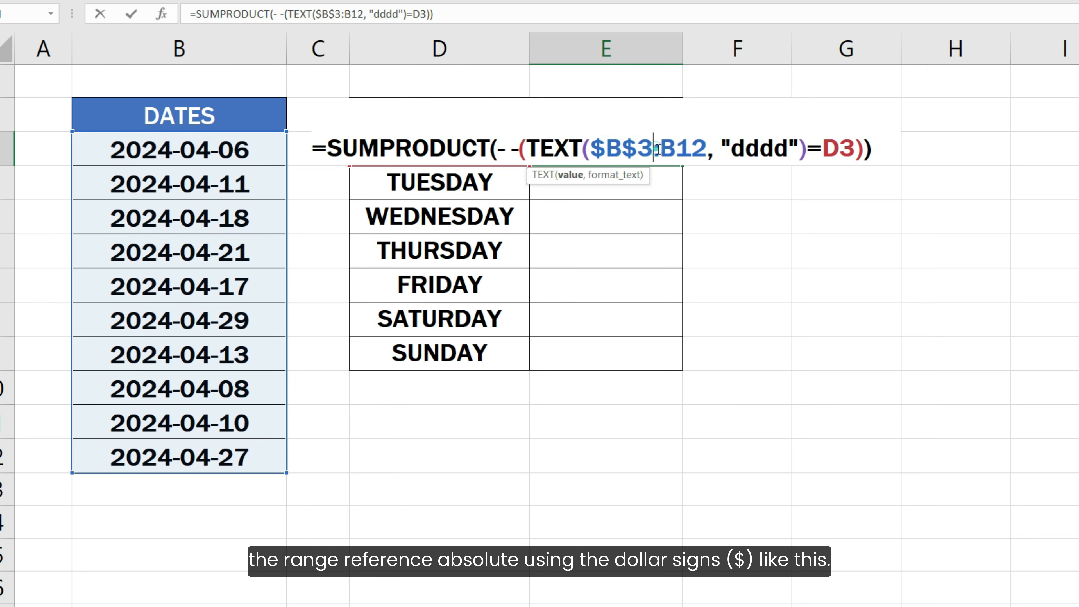
pyautogui.write('$')
pyautogui.click(691, 149)
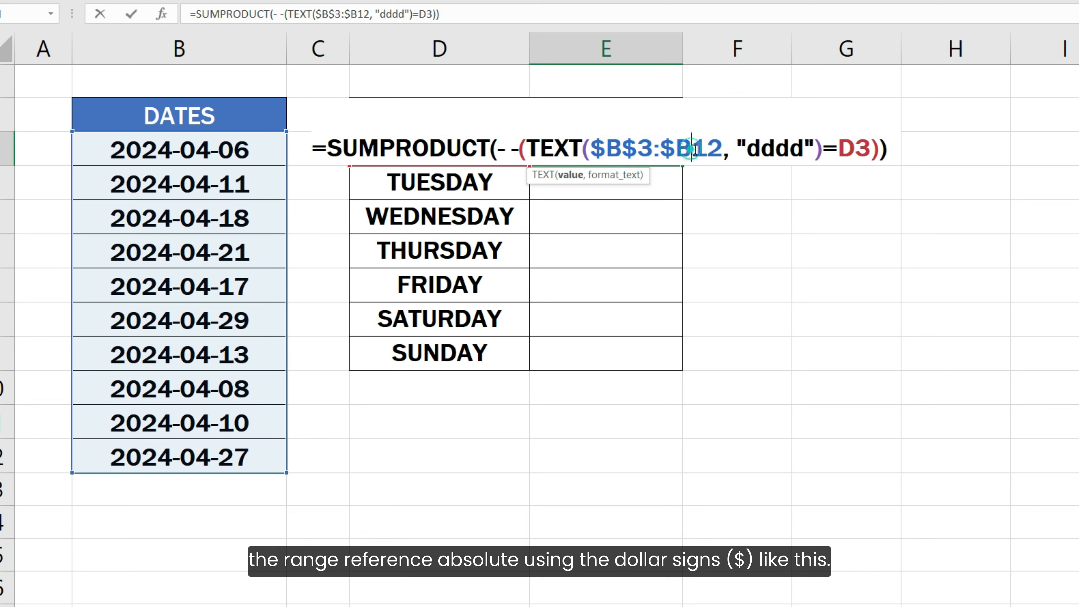
pyautogui.write('$')
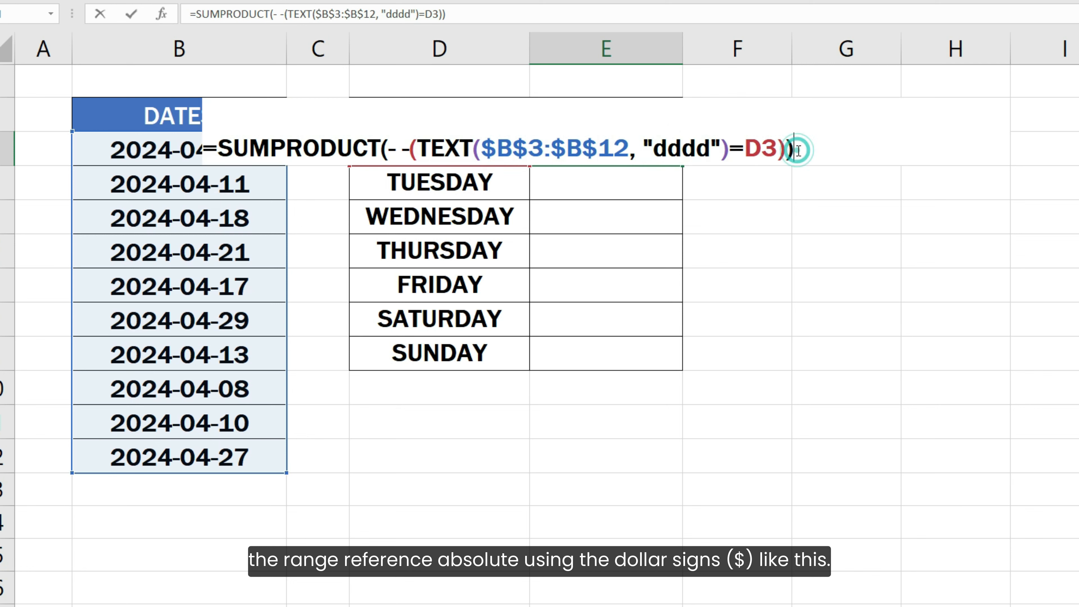
pyautogui.press('Return')
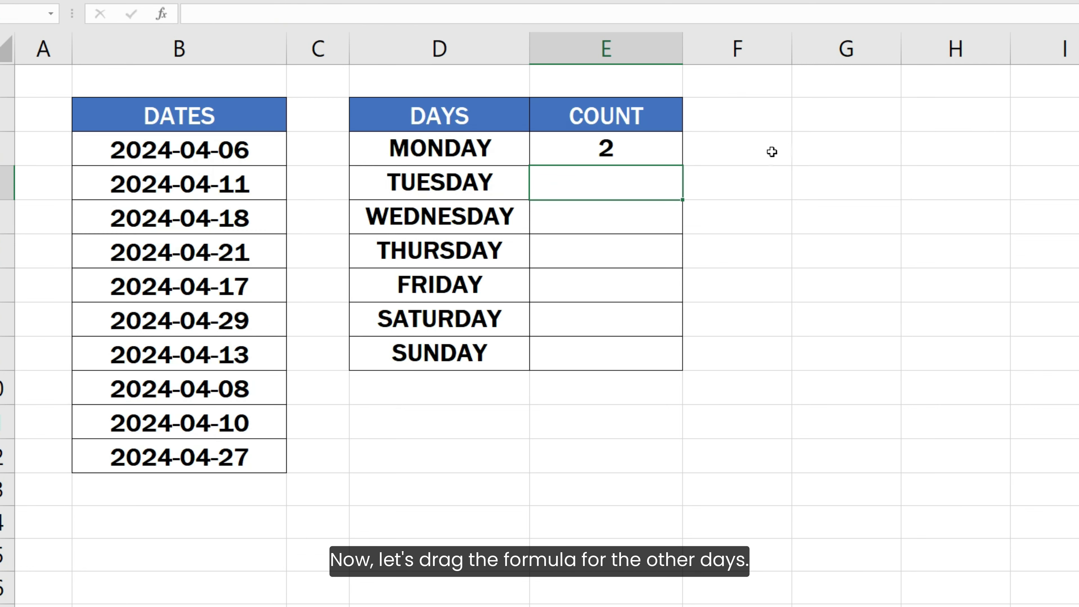
# Copy the Monday count formula down the COUNT column through the Sunday row.
pyautogui.click(670, 153)
pyautogui.moveTo(681, 165); pyautogui.dragTo(670, 359)
pyautogui.click(712, 357)
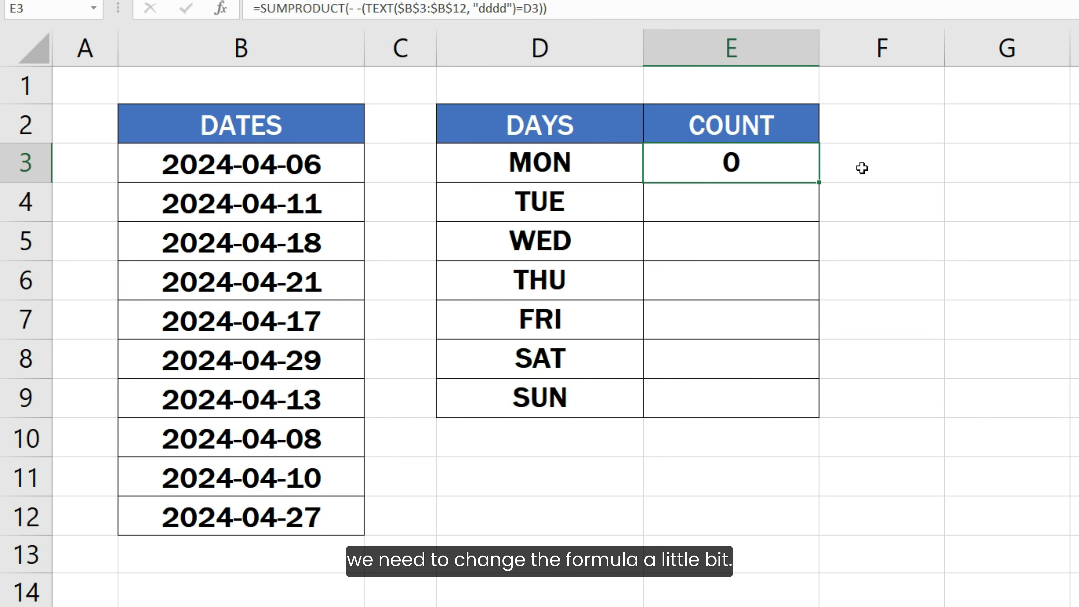
# Change the TEXT format in the MON count formula in E3 to "ddd" for short day names.
pyautogui.press('F2')
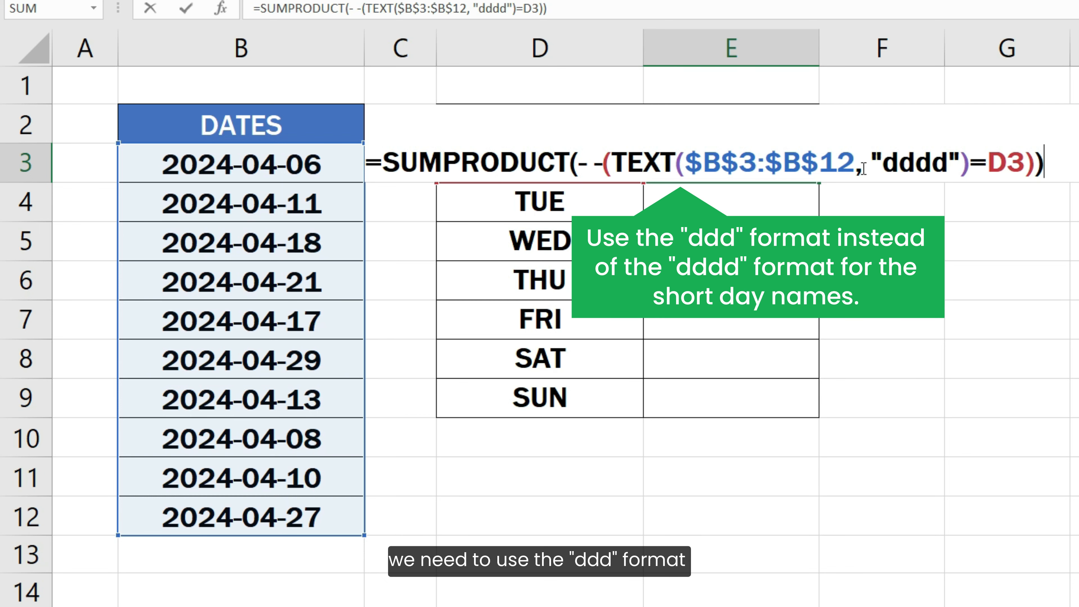
pyautogui.click(948, 161)
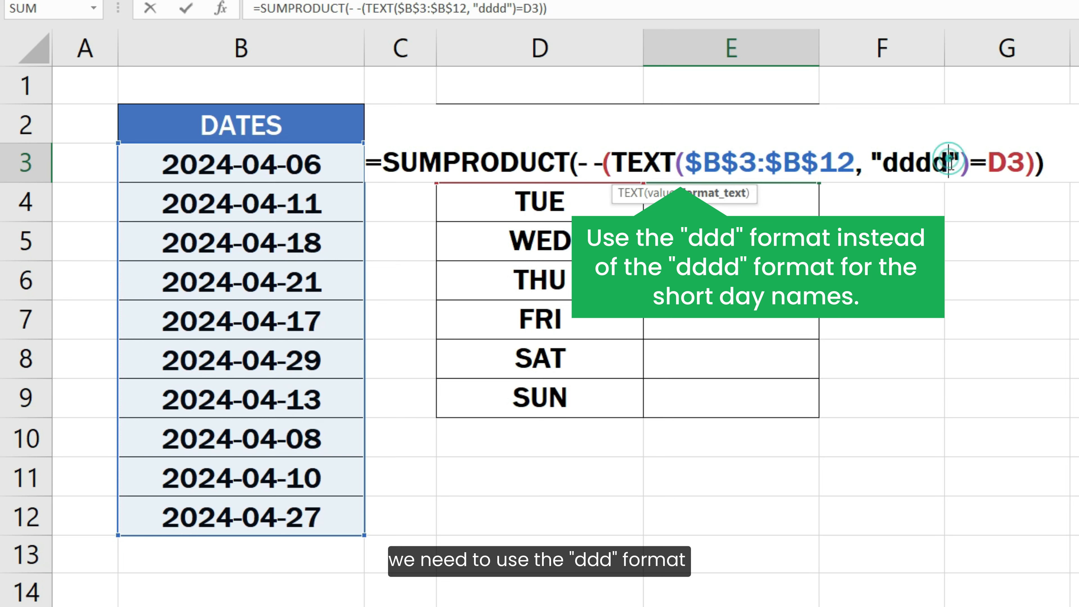
pyautogui.press('BackSpace')
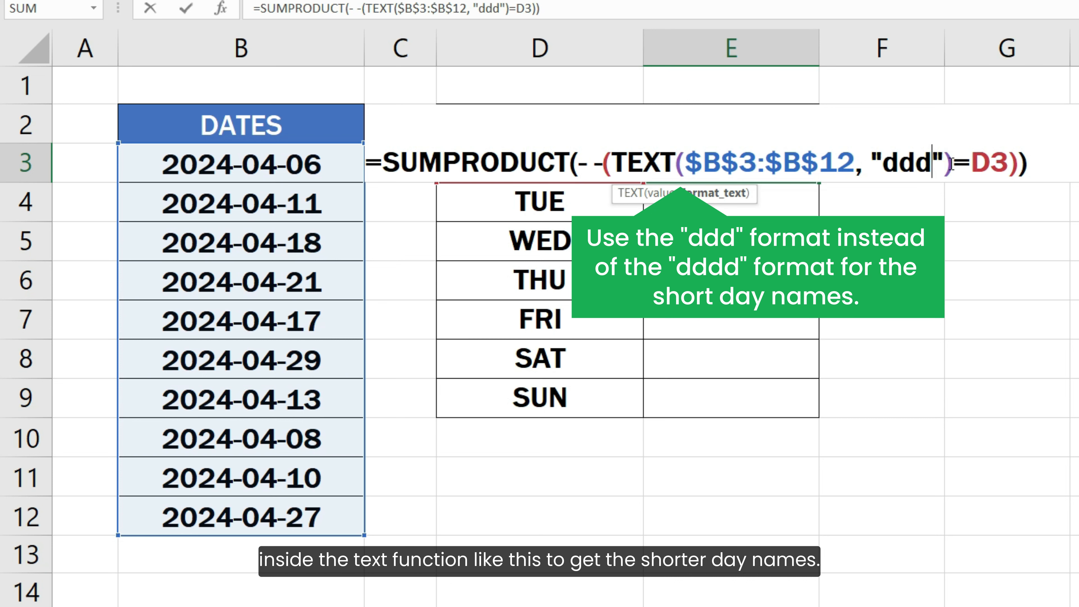
pyautogui.click(1049, 161)
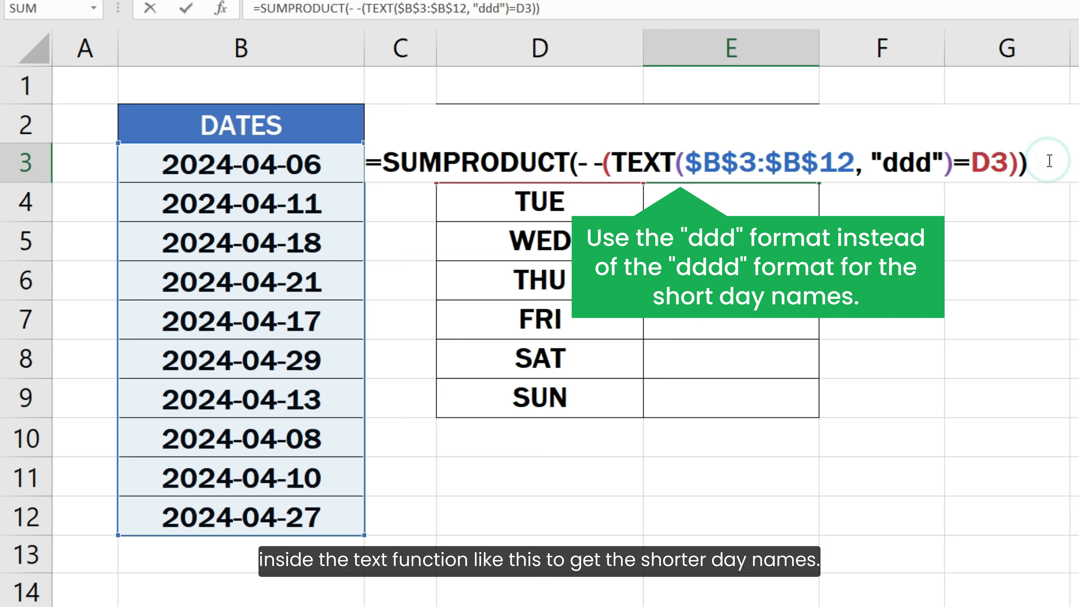
pyautogui.press('Return')
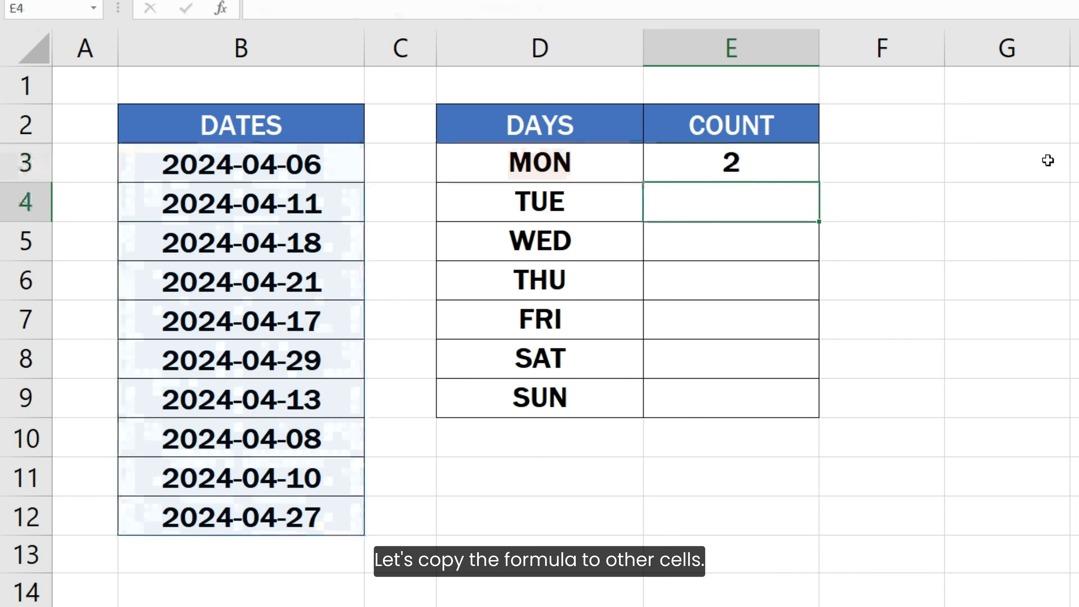
# Fill the short-day-name count formula from E3 down to E9.
pyautogui.click(805, 161)
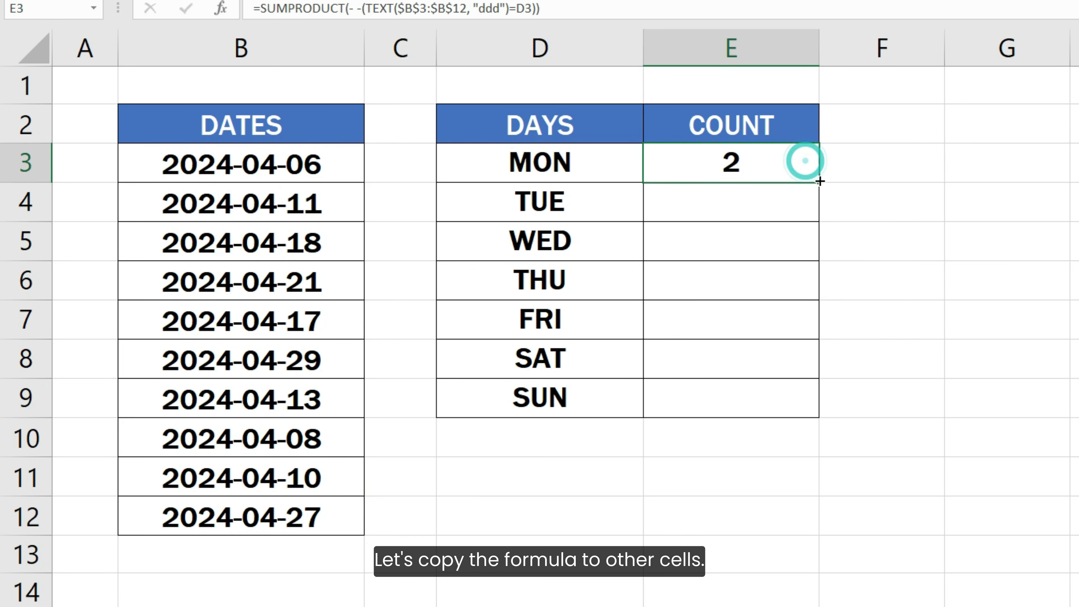
pyautogui.moveTo(820, 181); pyautogui.dragTo(819, 414)
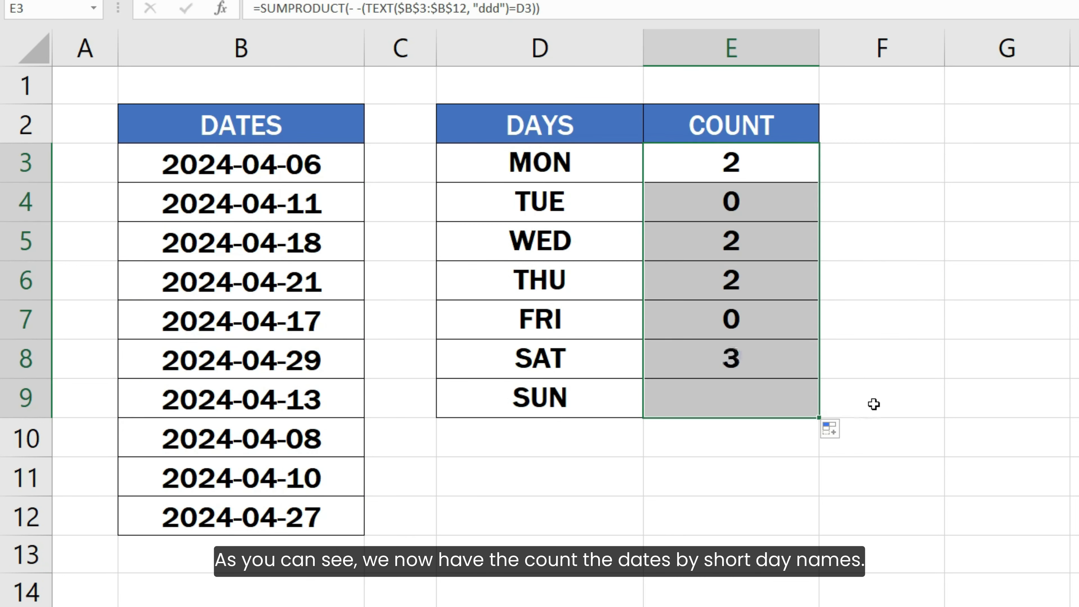
pyautogui.click(873, 404)
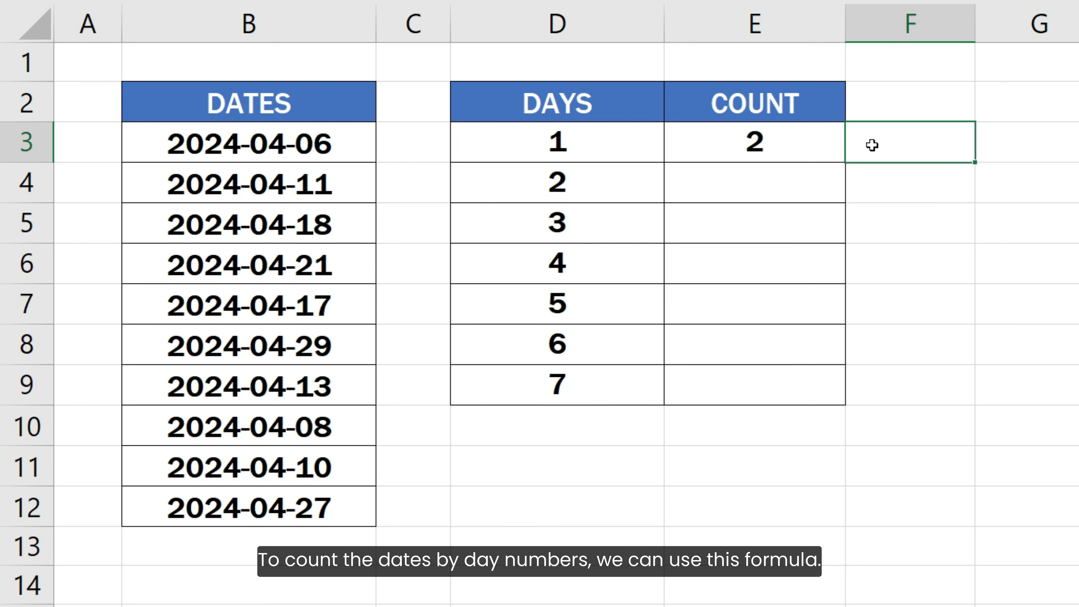
# Preview the array returned by WEEKDAY(B3:B12, 2) inside the day-number count formula in E3, and restore the formula.
pyautogui.press('Left')
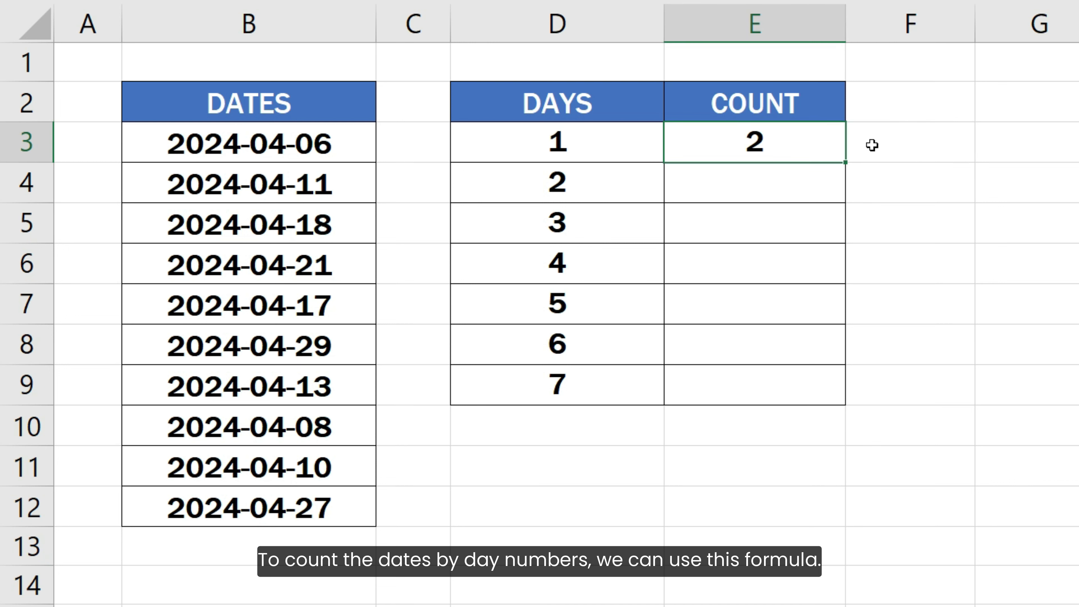
pyautogui.press('F2')
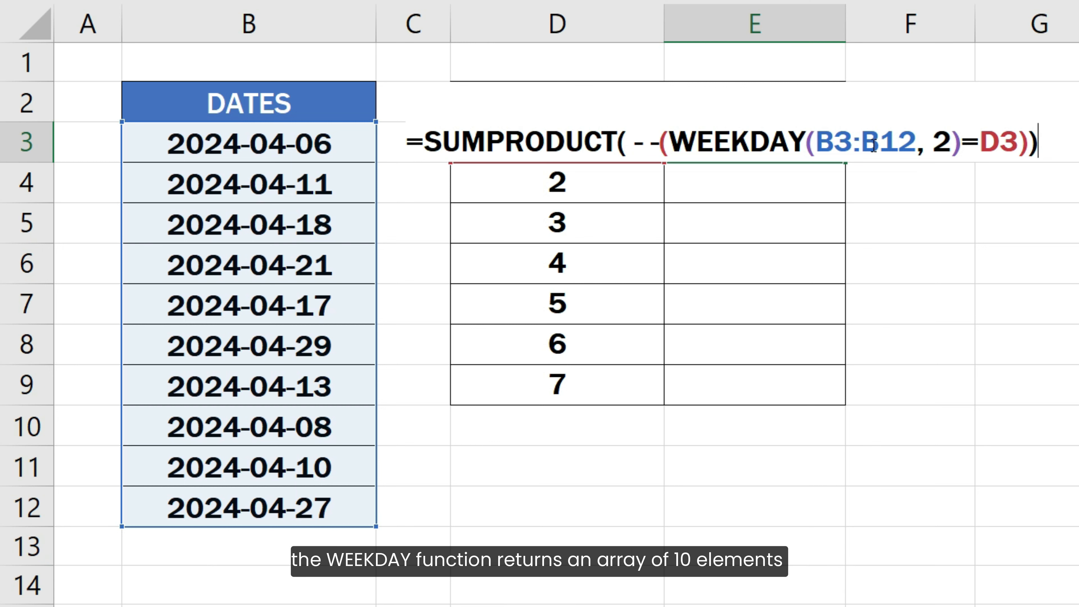
pyautogui.moveTo(673, 145); pyautogui.dragTo(961, 143)
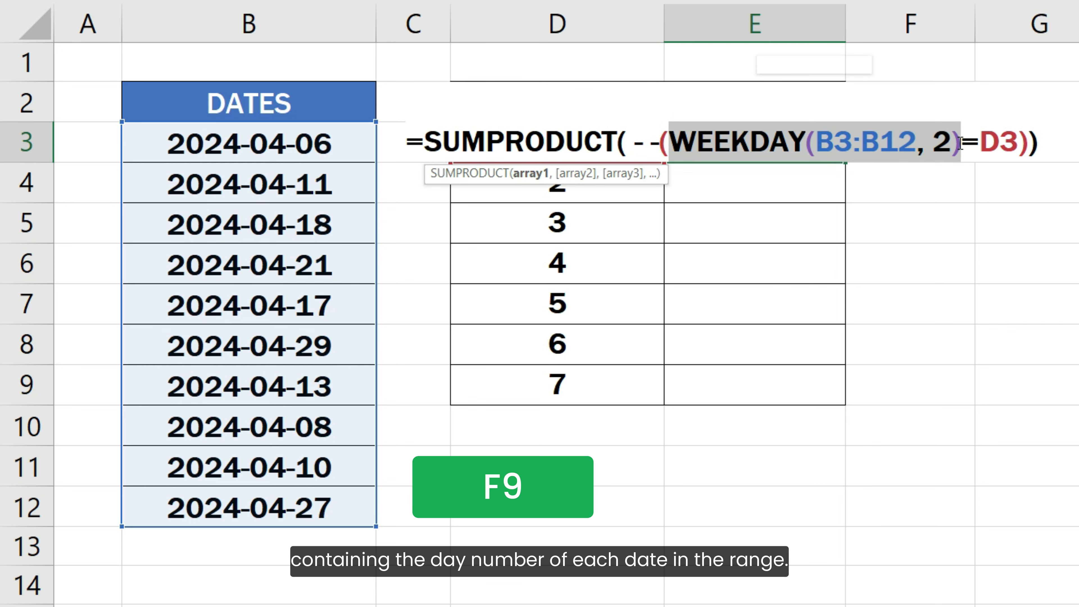
pyautogui.press('F9')
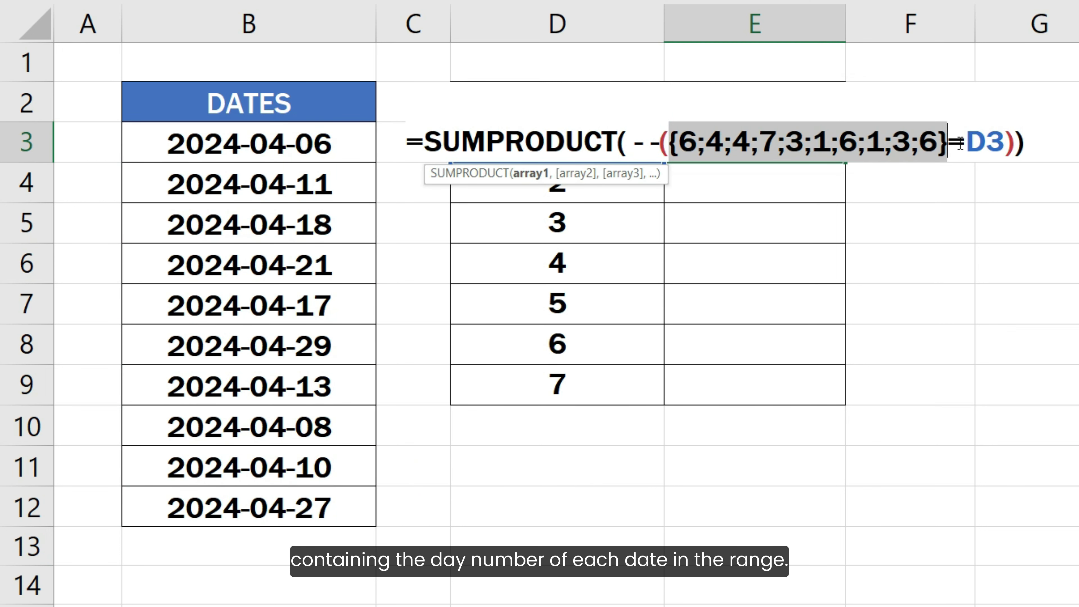
pyautogui.hotkey('ctrl', 'z')
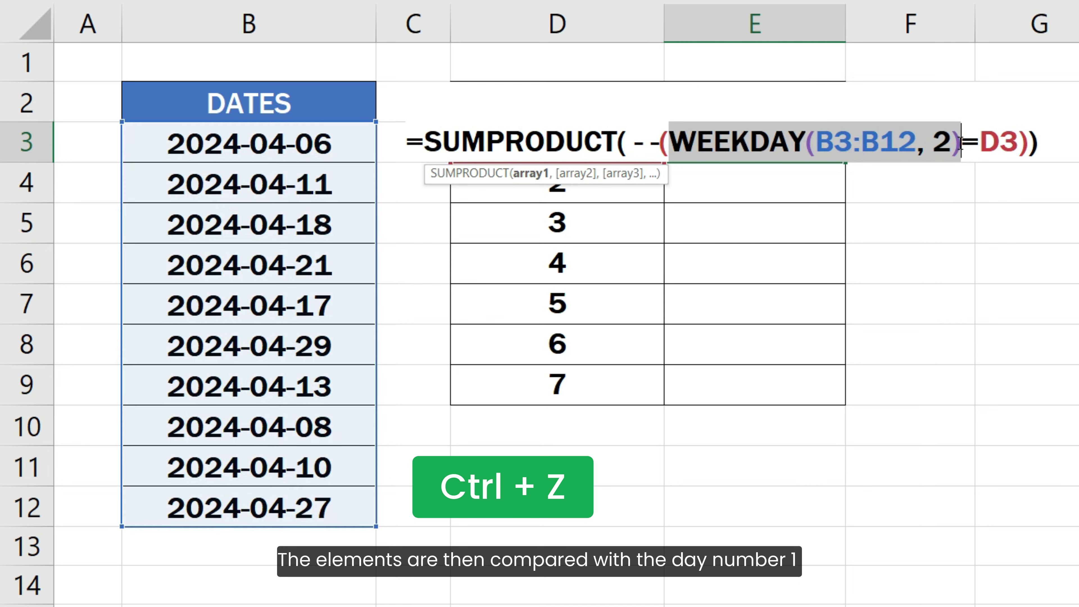
# Evaluate the comparison WEEKDAY(B3:B12, 2)=D3 within the day-number count formula, and revert it to the original expression.
pyautogui.keyDown('shift'); pyautogui.click(1015, 143); pyautogui.keyUp('shift')
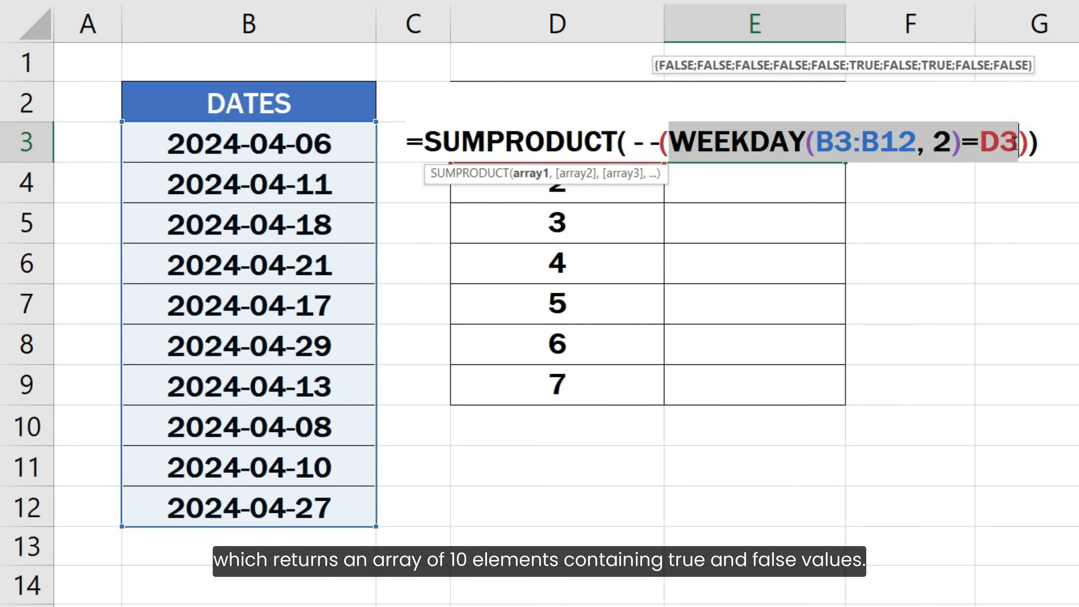
pyautogui.press('F9')
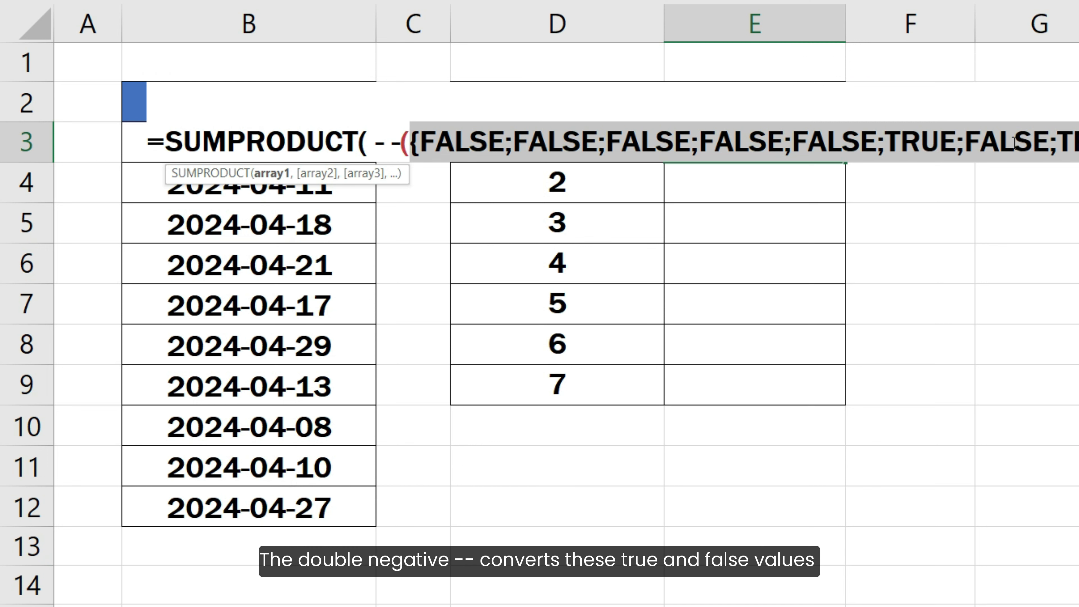
pyautogui.hotkey('ctrl', 'z')
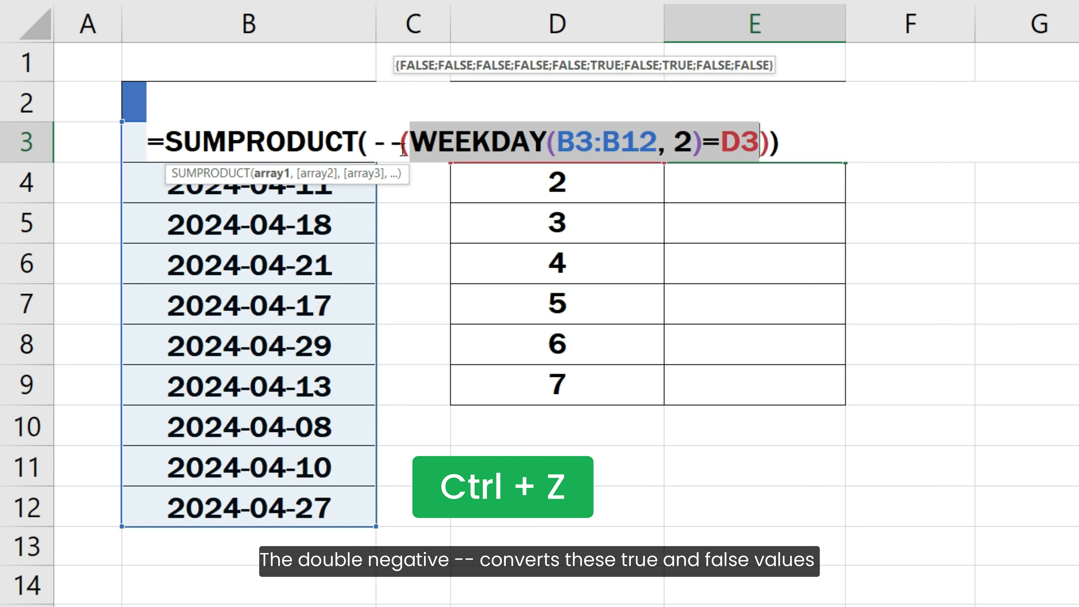
# Preview the array produced by --(WEEKDAY(B3:B12, 2)=D3) inside the E3 formula, restore the expression, and commit the formula.
pyautogui.moveTo(375, 142); pyautogui.dragTo(772, 140)
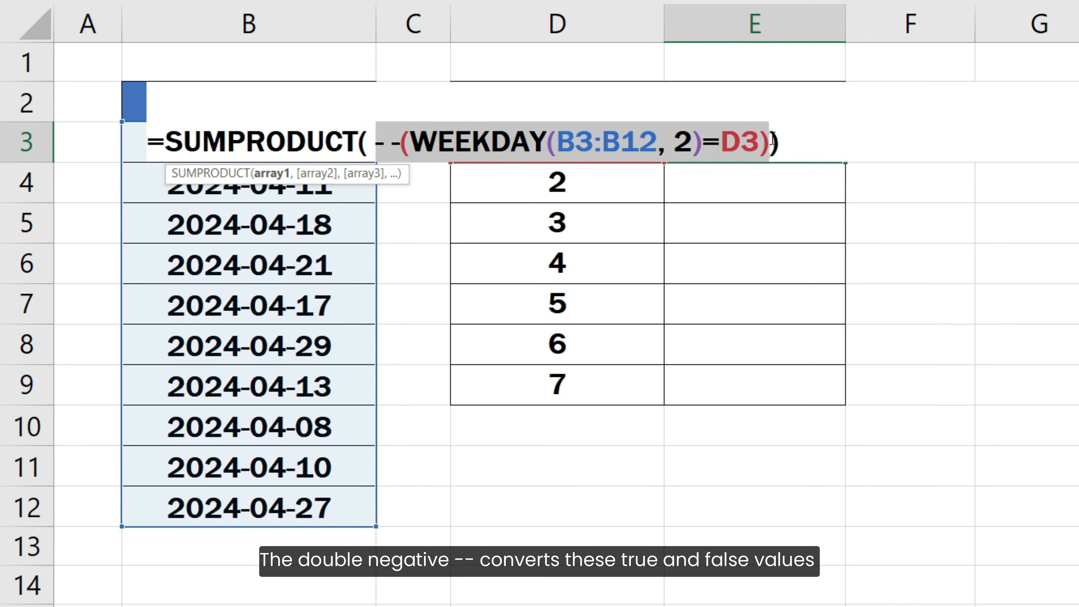
pyautogui.press('F9')
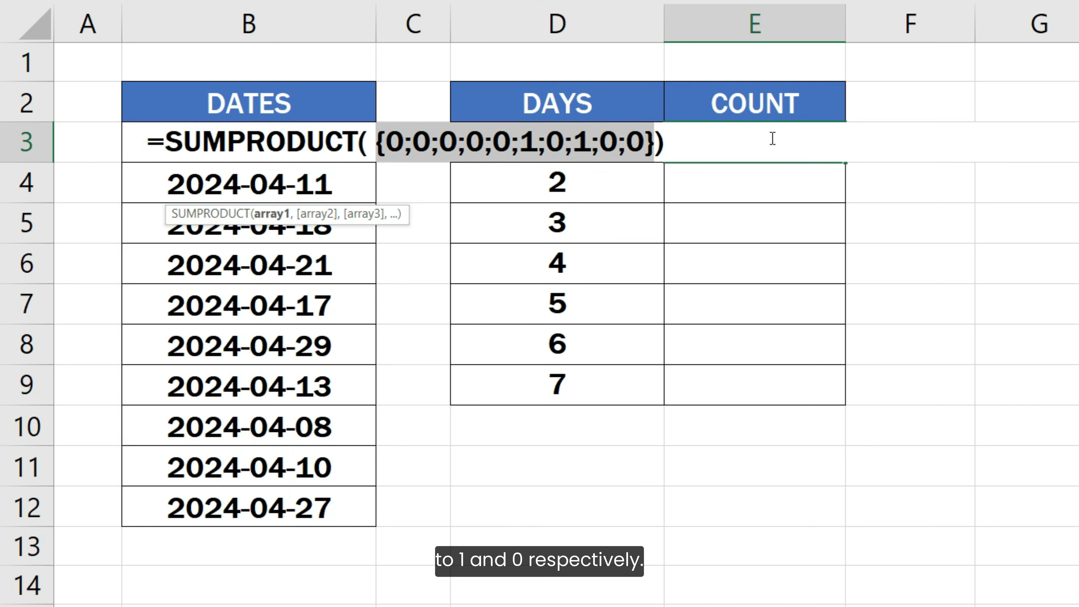
pyautogui.hotkey('ctrl', 'z')
pyautogui.click(798, 139)
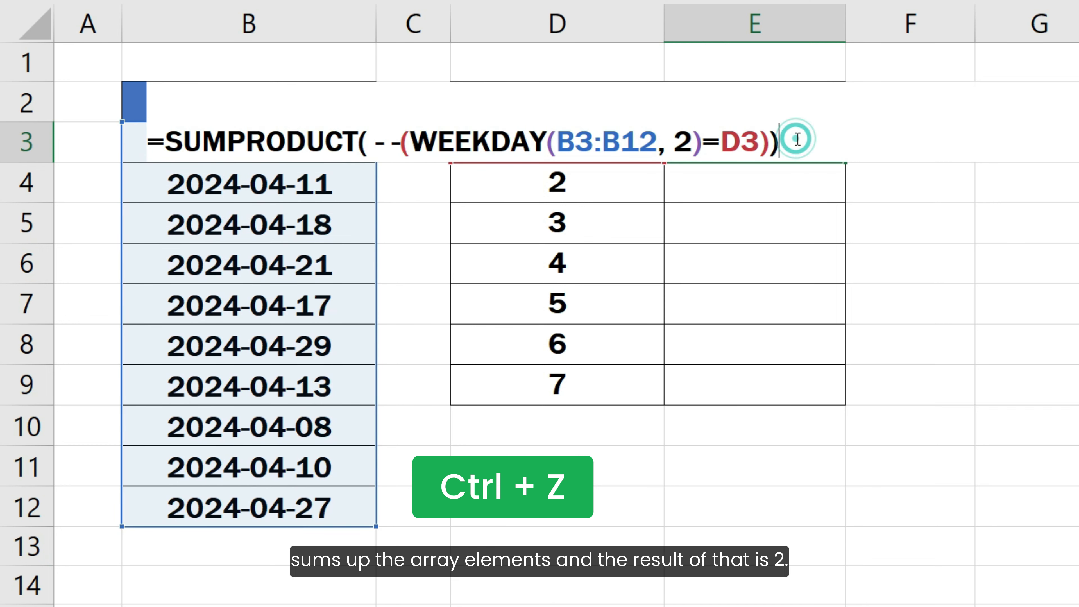
pyautogui.press('Return')
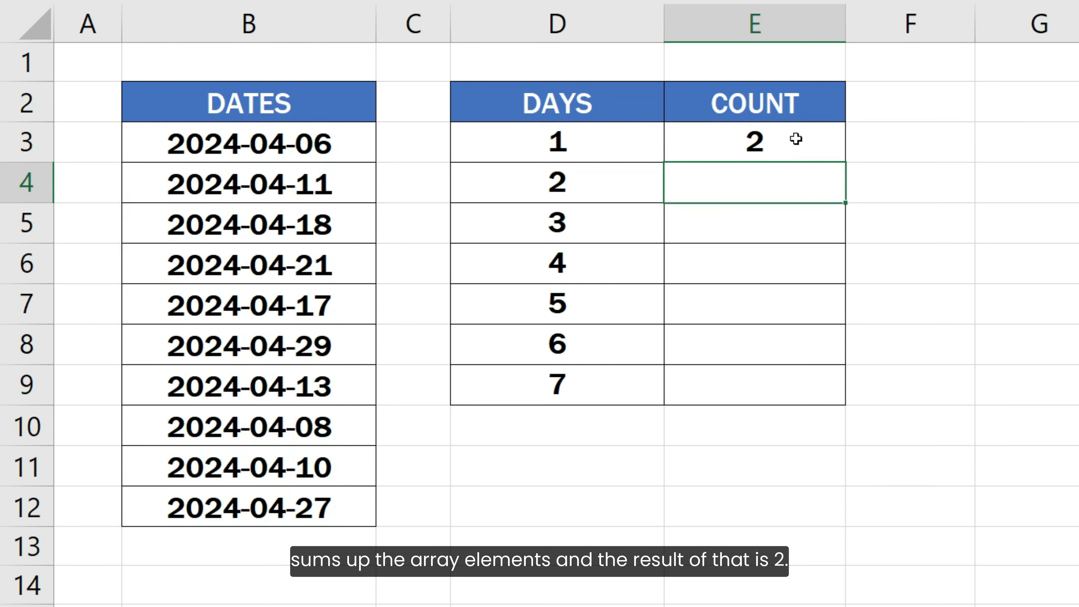
# Make the date range in the E3 WEEKDAY formula absolute as $B$3:$B$12.
pyautogui.click(796, 139)
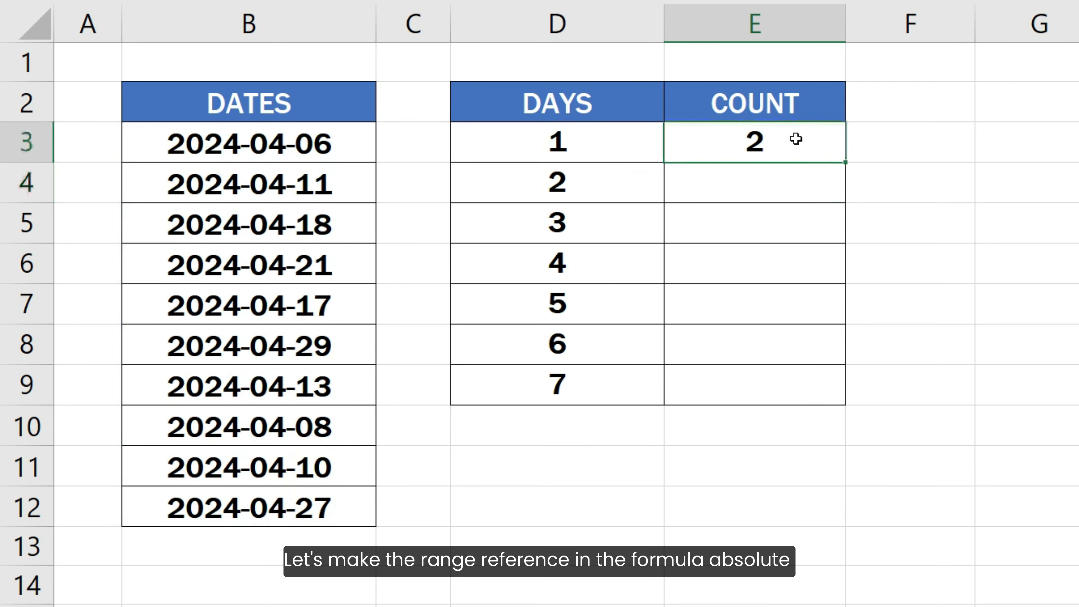
pyautogui.press('F2')
pyautogui.click(816, 141)
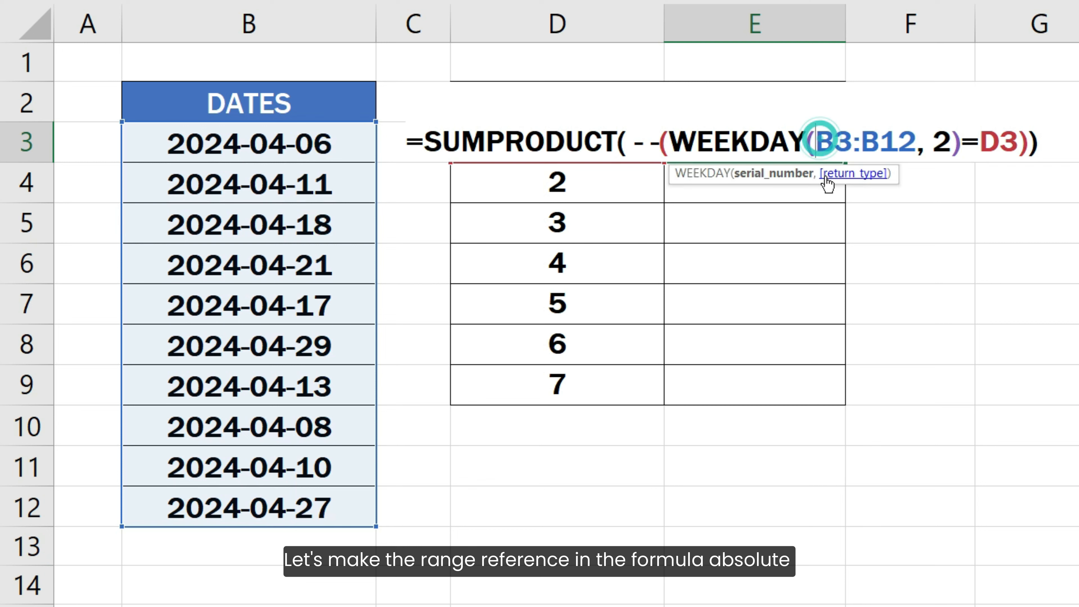
pyautogui.write('$')
pyautogui.click(853, 140)
pyautogui.write('$')
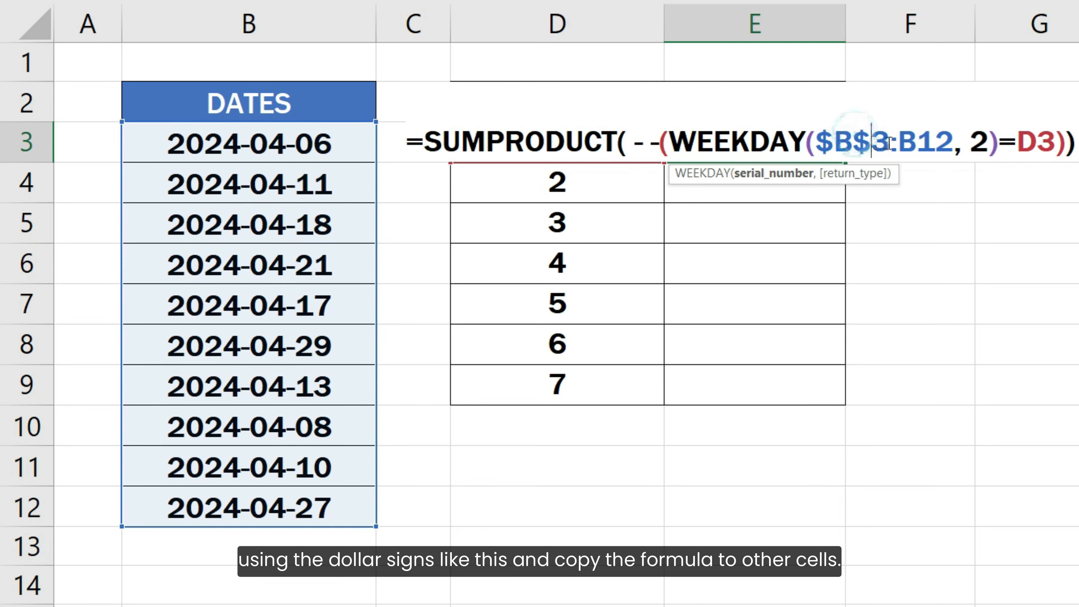
pyautogui.click(900, 141)
pyautogui.write('$')
pyautogui.click(939, 142)
pyautogui.write('$B$')
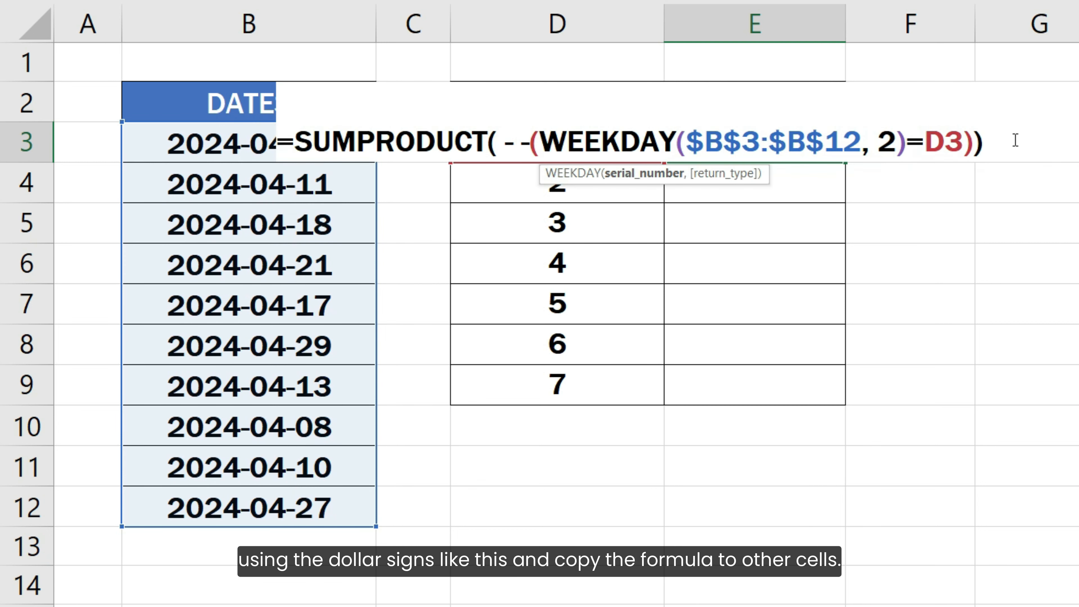
pyautogui.click(1013, 139)
pyautogui.press('Return')
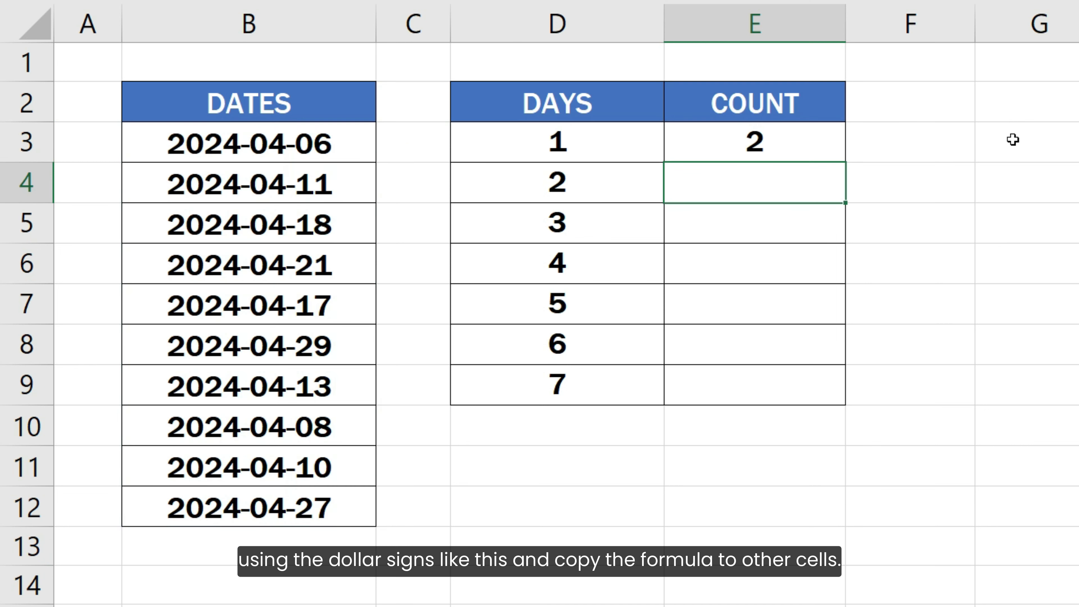
# Fill the day-number count formula from E3 down to E9.
pyautogui.click(816, 147)
pyautogui.moveTo(843, 160); pyautogui.dragTo(819, 384)
pyautogui.click(880, 387)
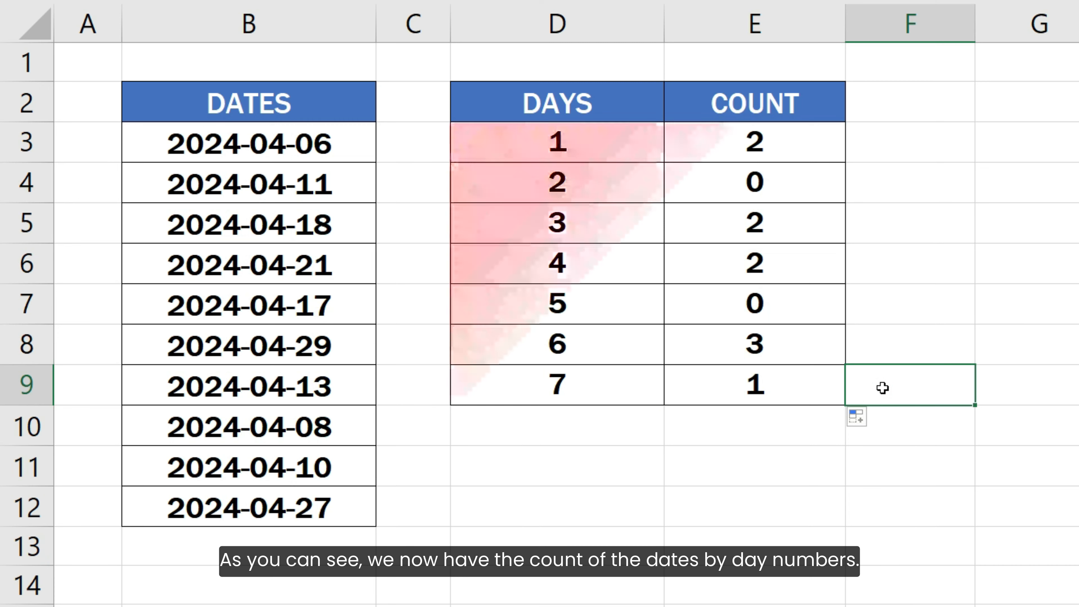